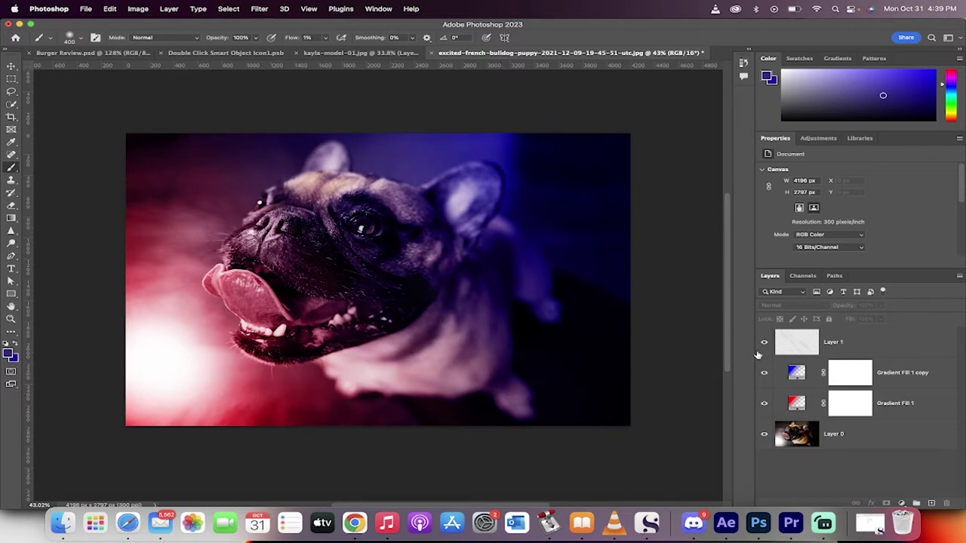
Compare the photo without the colour layers, then delete Layer 1 and both gradient fill layers.
left_click_drag(764, 344, 761, 406)
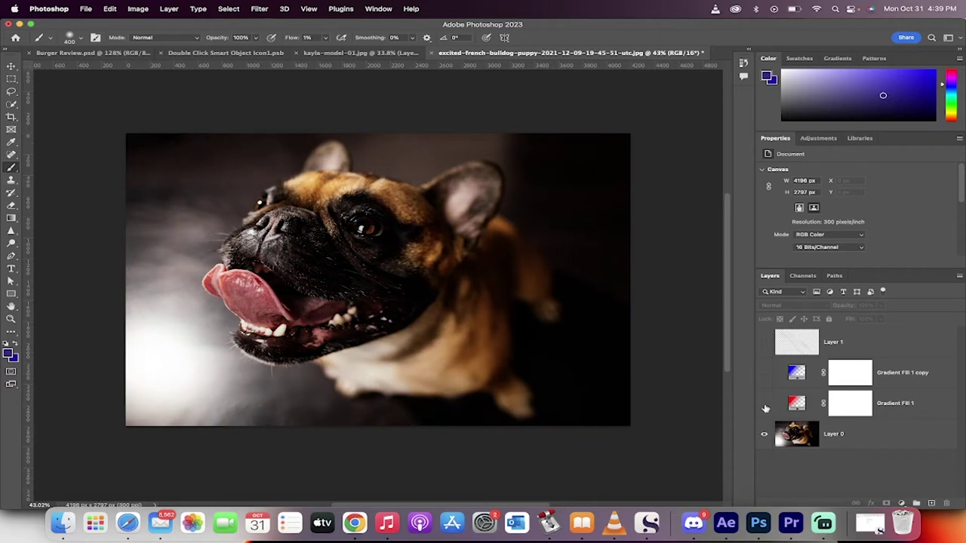
left_click_drag(767, 408, 769, 358)
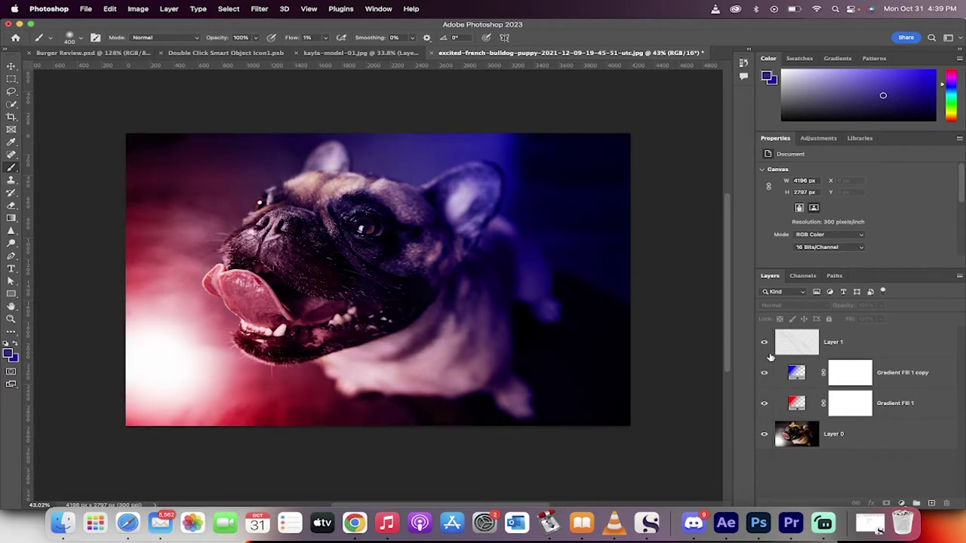
left_click(869, 345)
left_click(884, 403, "shift")
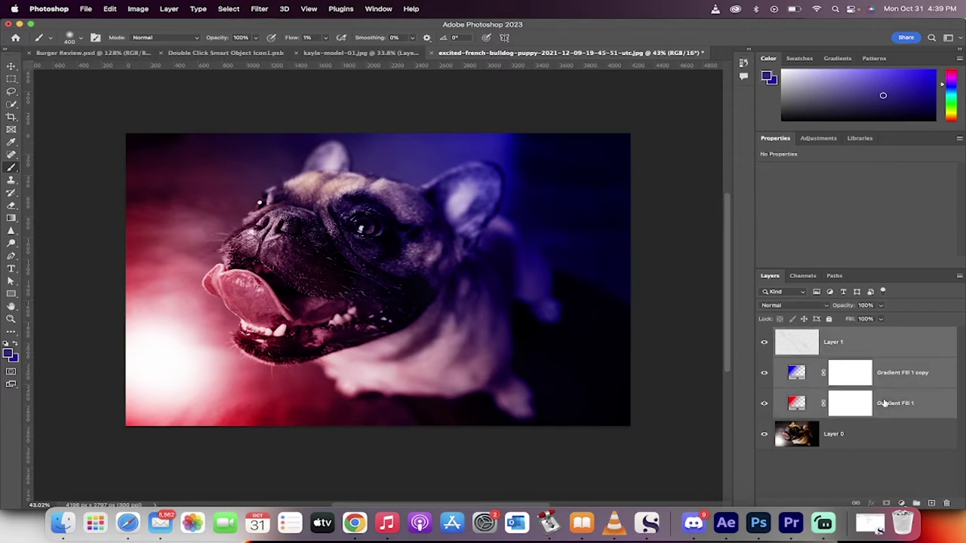
key("Delete")
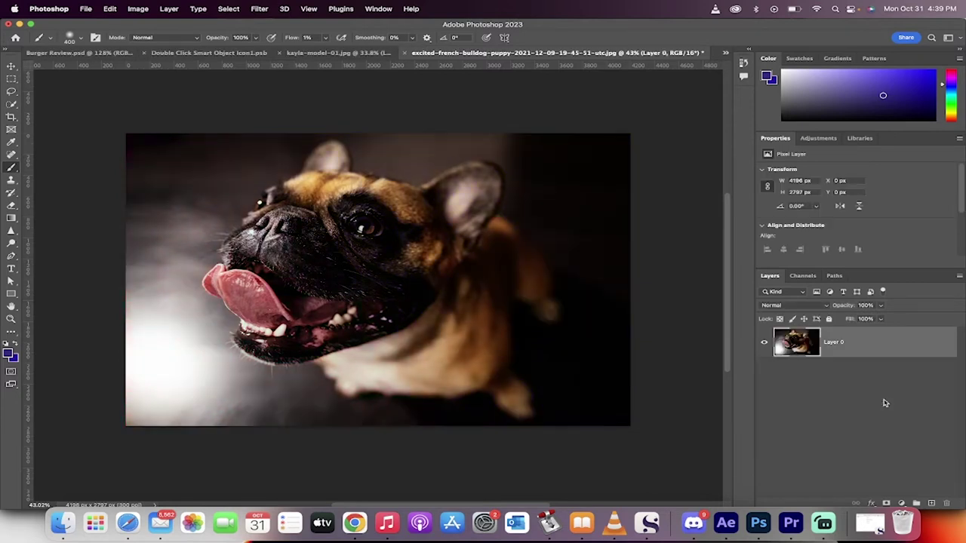
Add a Gradient Fill layer whose gradient goes from vivid blue on the left to black.
left_click(901, 503)
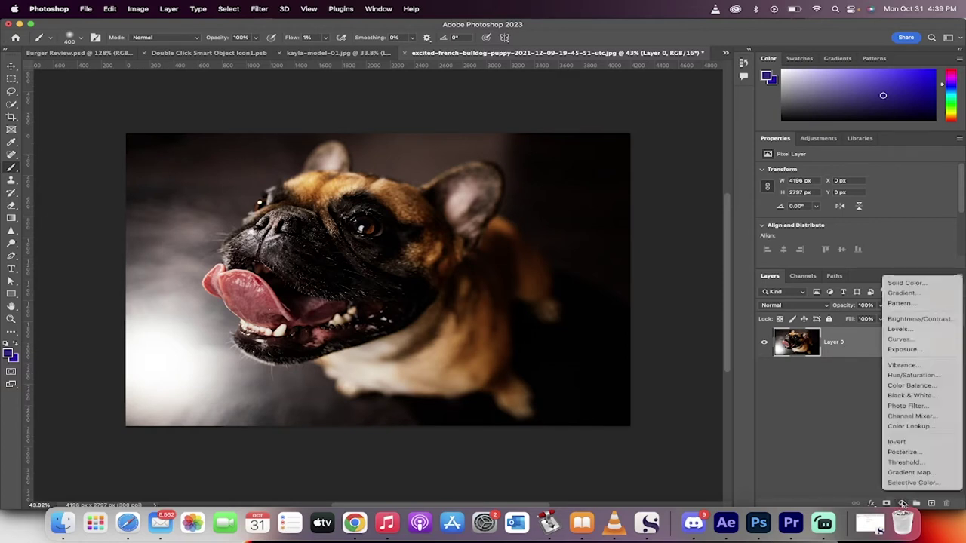
left_click(919, 294)
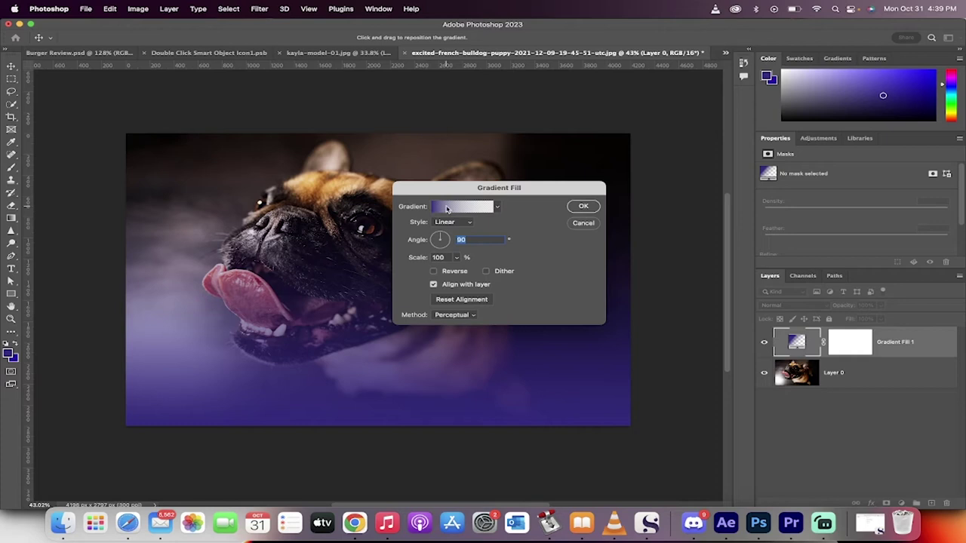
left_click(446, 209)
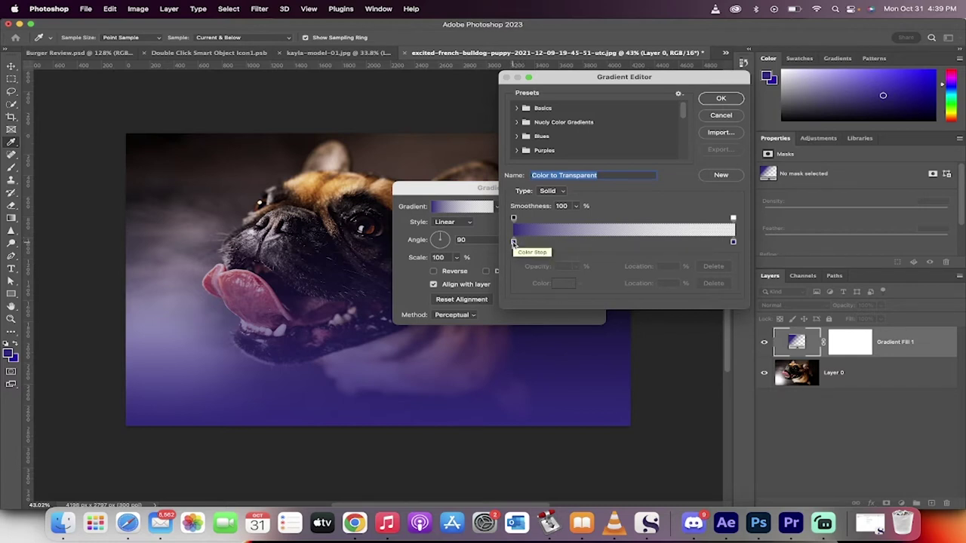
double_click(513, 243)
left_click_drag(573, 150, 655, 89)
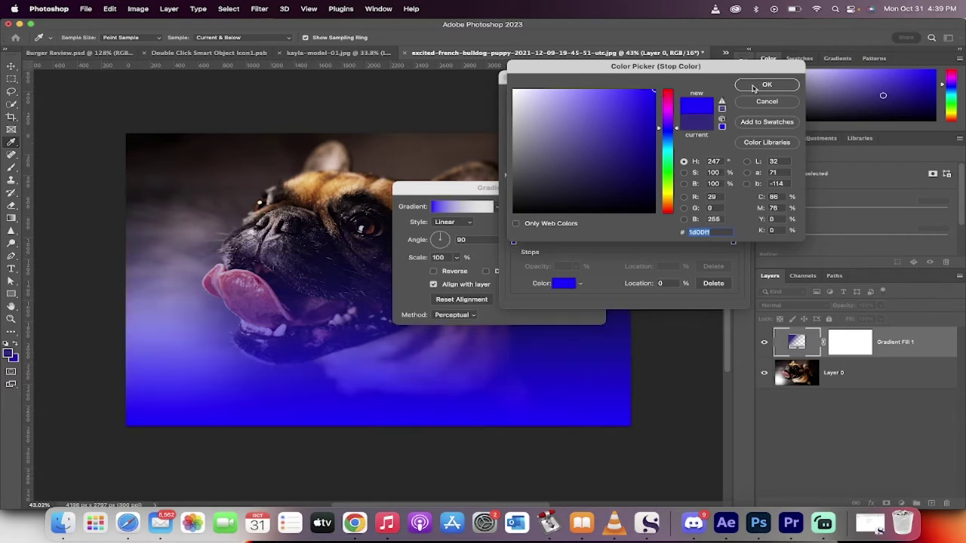
left_click(753, 87)
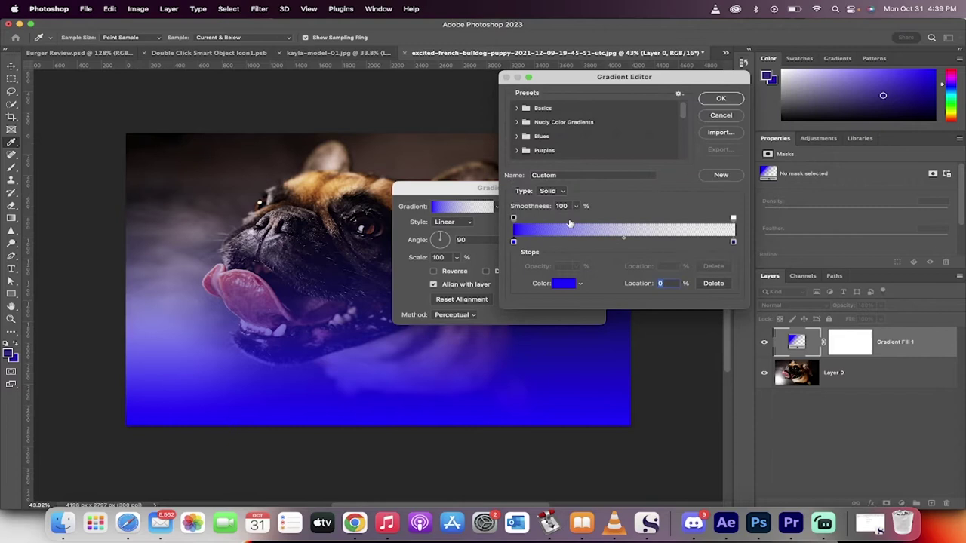
double_click(732, 242)
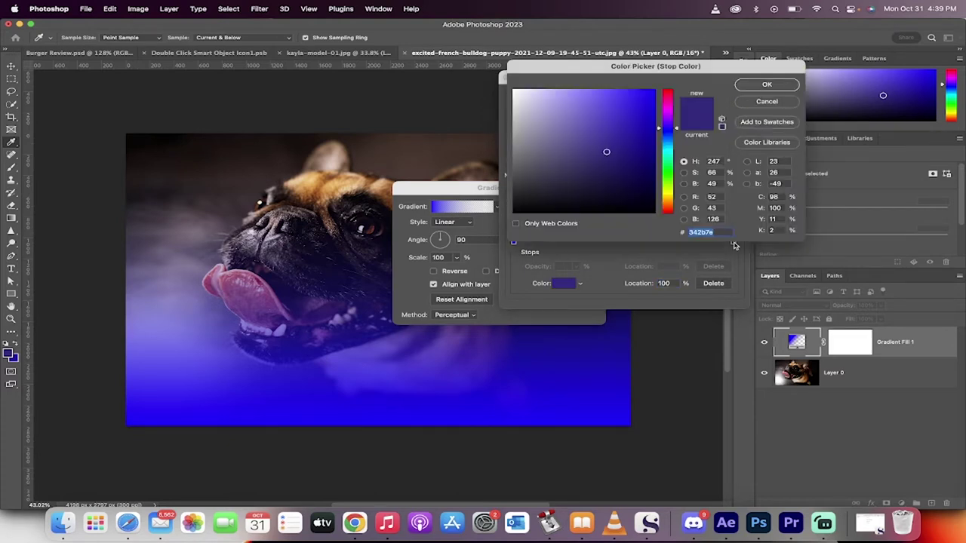
left_click_drag(614, 161, 680, 247)
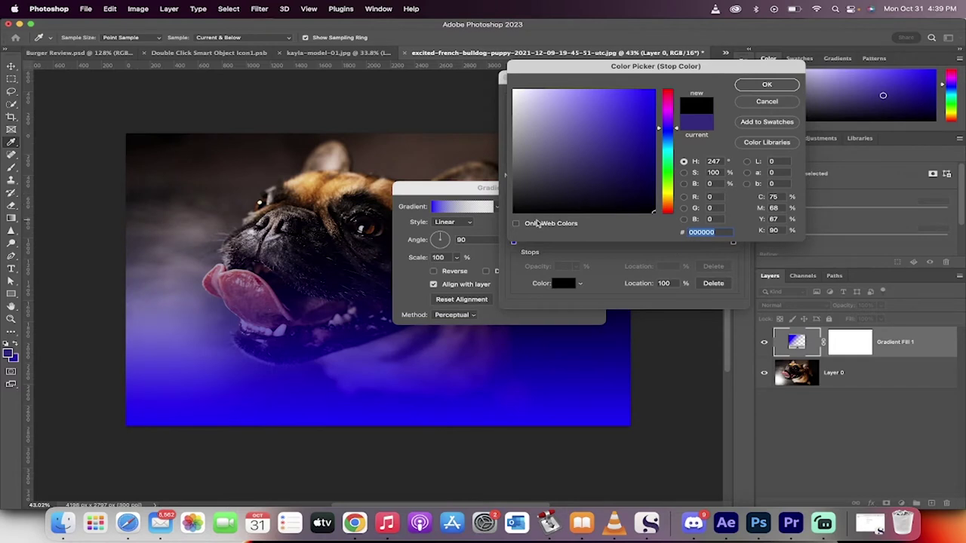
left_click(767, 86)
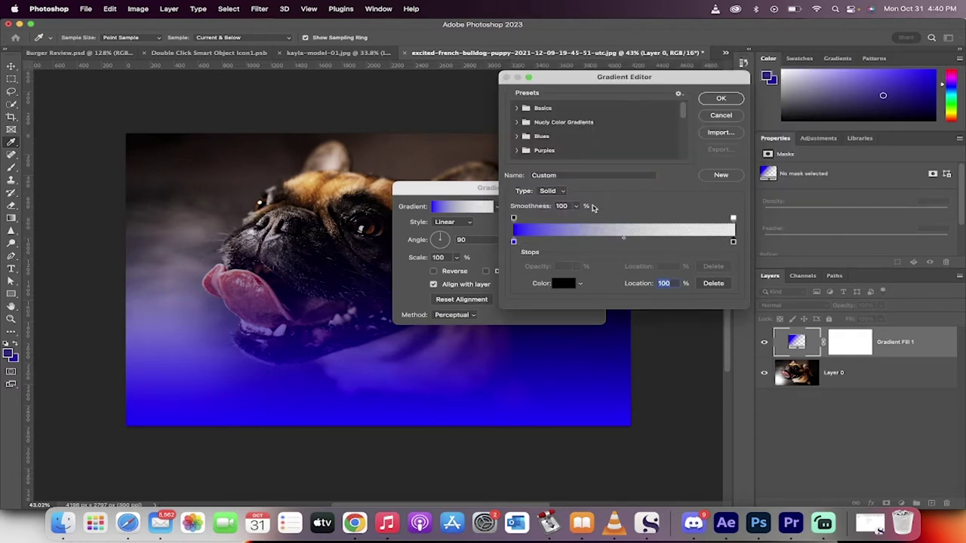
left_click(735, 98)
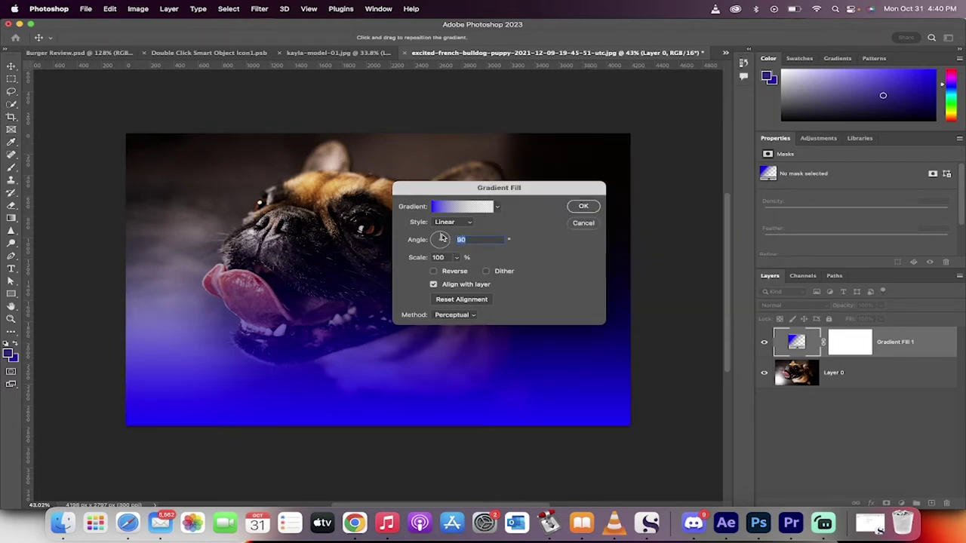
Set Gradient Fill 1 to a 45° angle and 125% scale.
left_click_drag(441, 238, 446, 234)
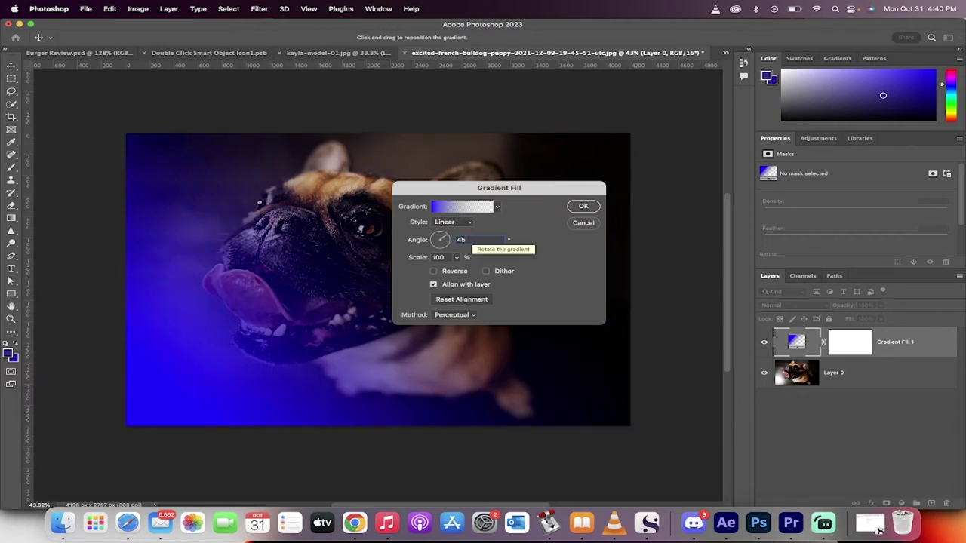
key("Return")
double_click(796, 341)
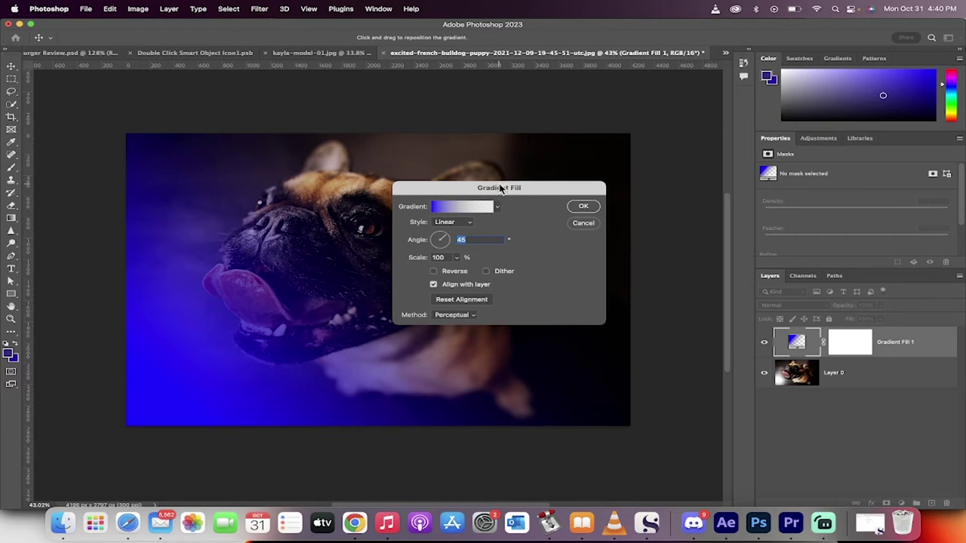
left_click(455, 258)
left_click_drag(455, 272, 459, 272)
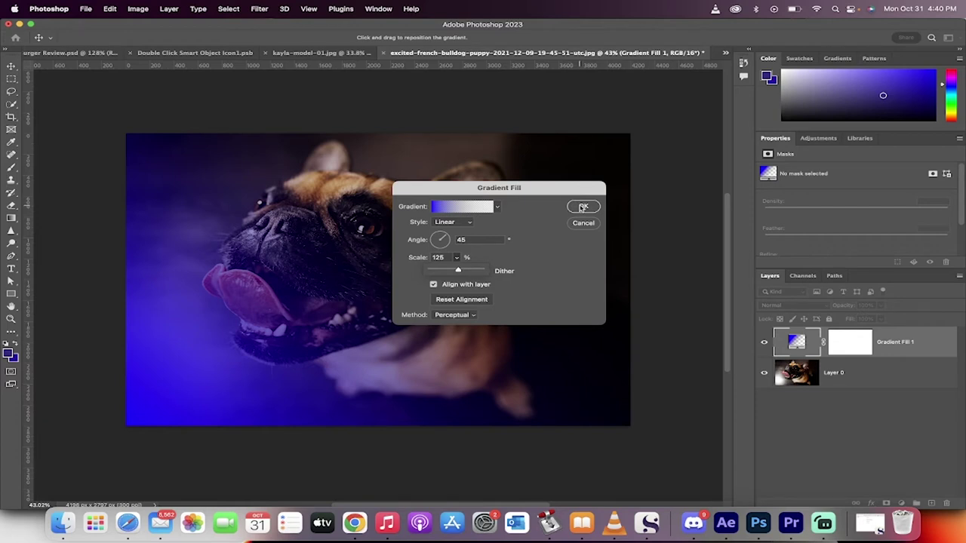
left_click(581, 207)
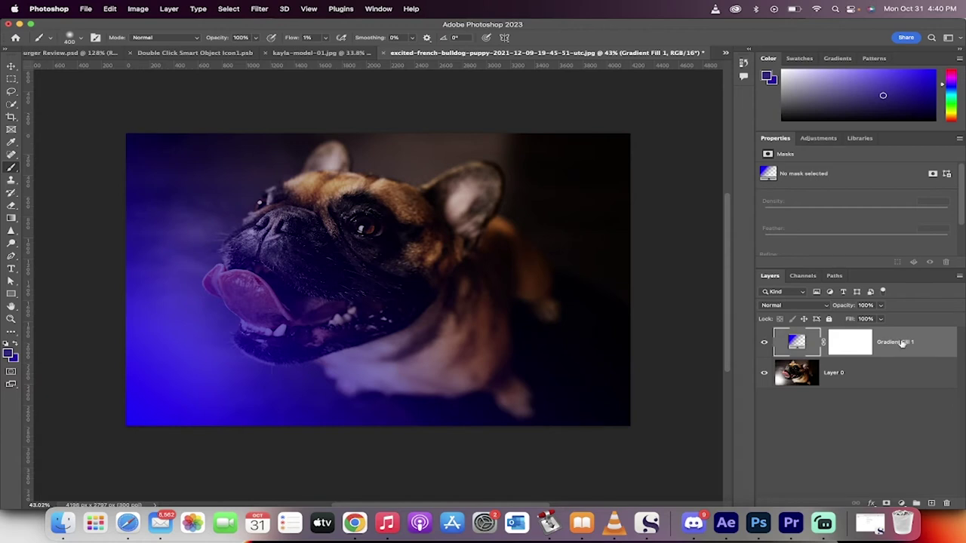
Duplicate Gradient Fill 1 to create a Gradient Fill 1 copy layer.
left_click_drag(913, 342, 930, 503)
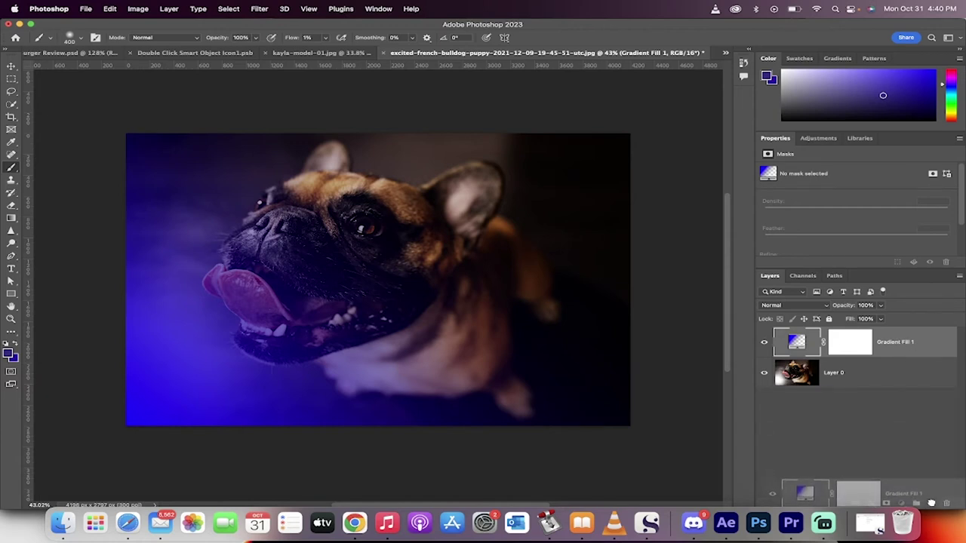
left_click_drag(931, 502, 931, 502)
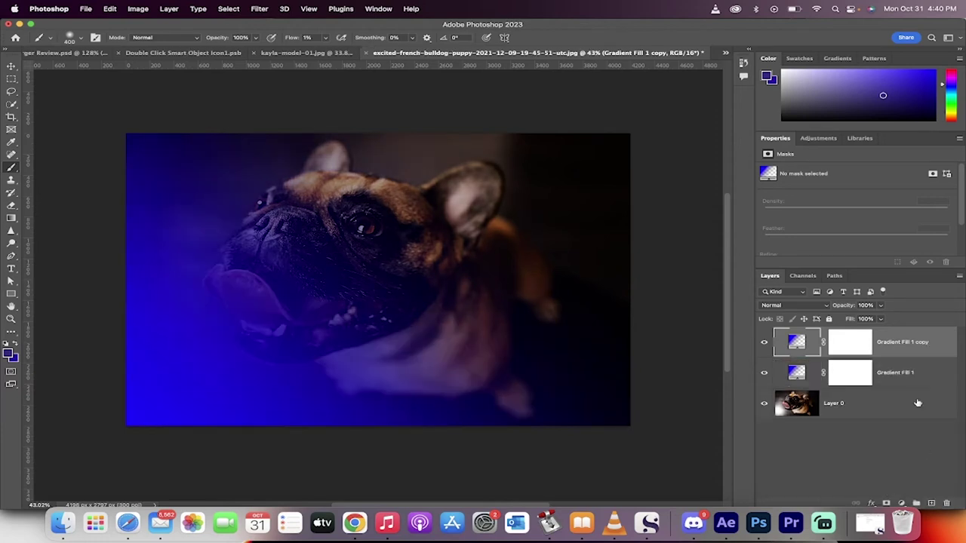
double_click(796, 344)
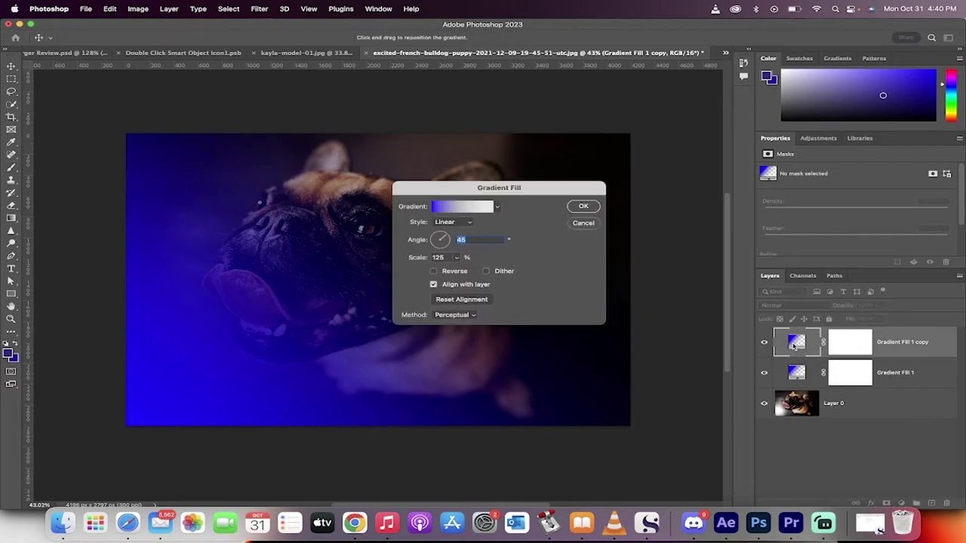
Change the copy's blue stop to red (ff0000) and set its angle to -145°.
left_click(453, 207)
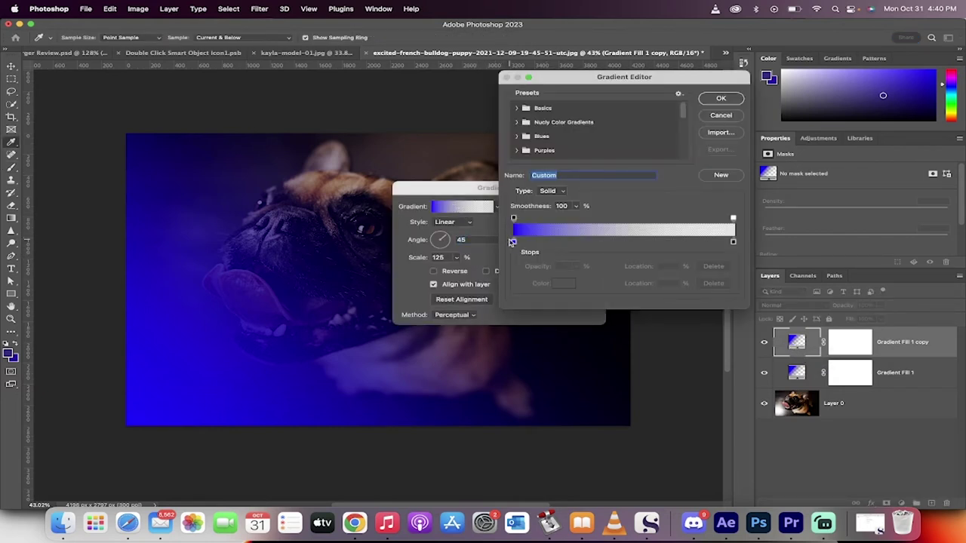
double_click(513, 241)
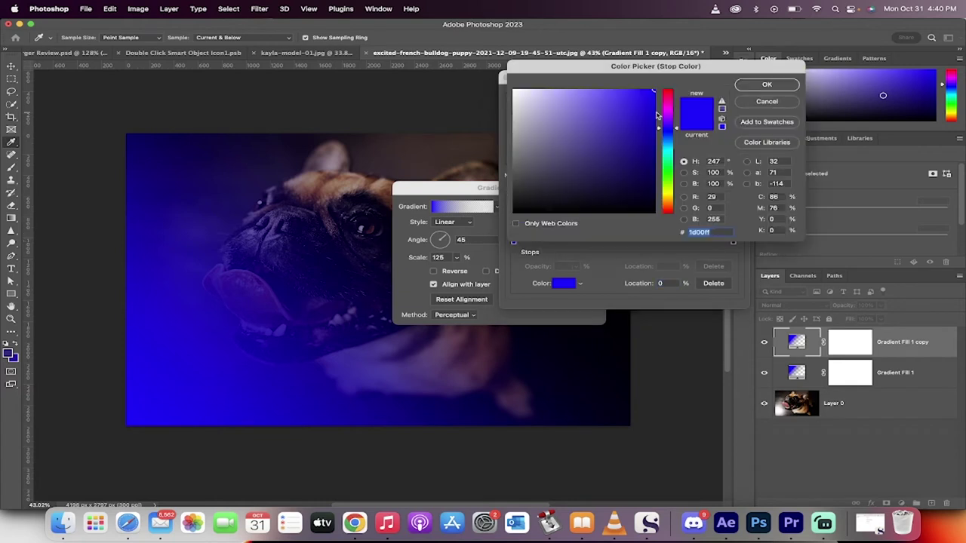
left_click_drag(667, 128, 669, 76)
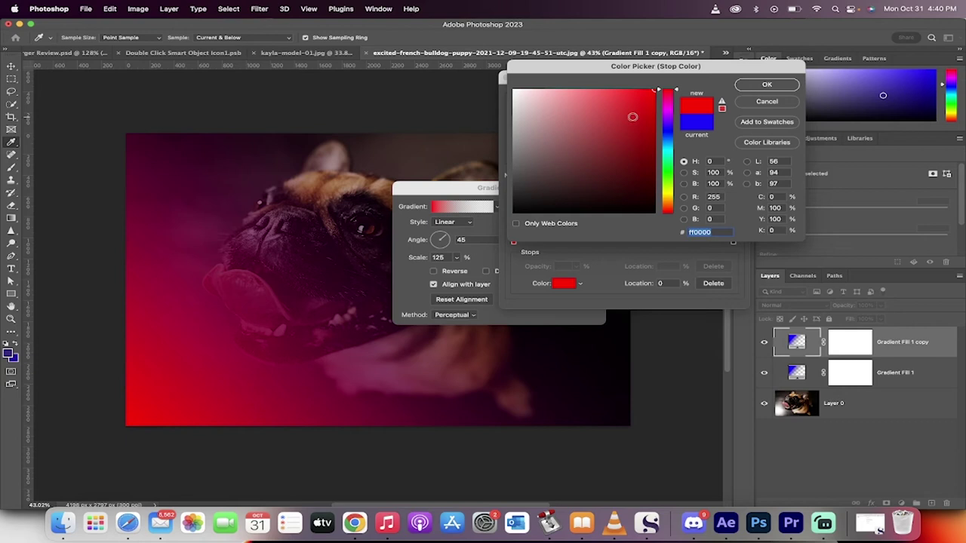
left_click(752, 88)
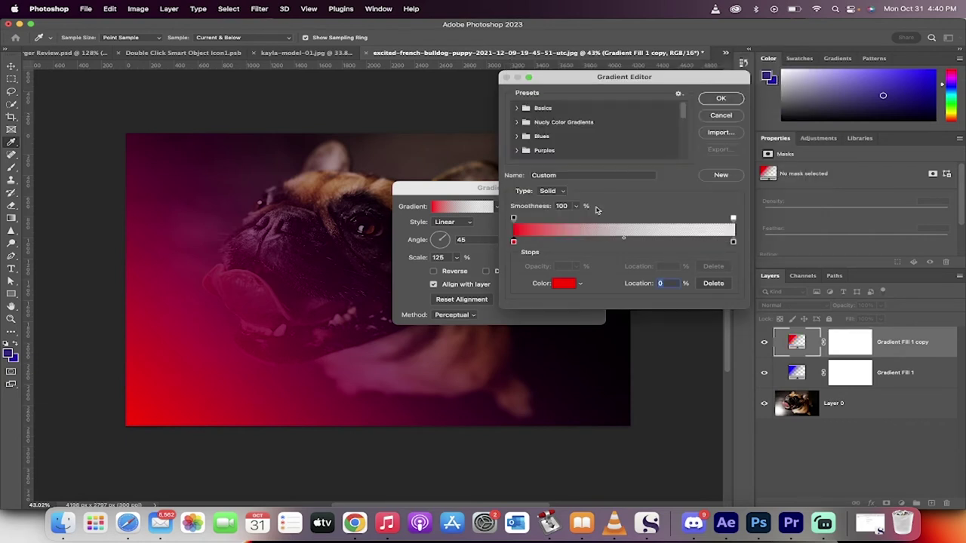
left_click(724, 103)
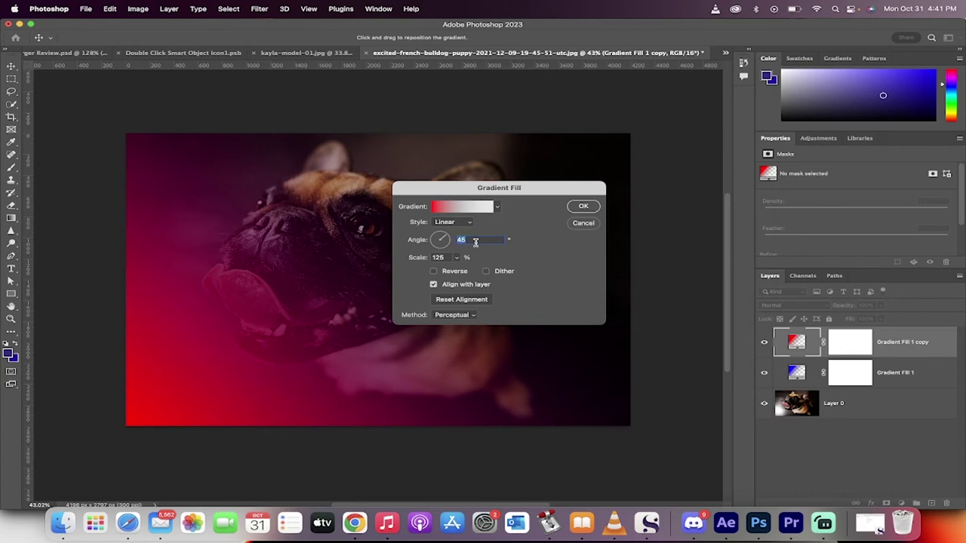
type("-145")
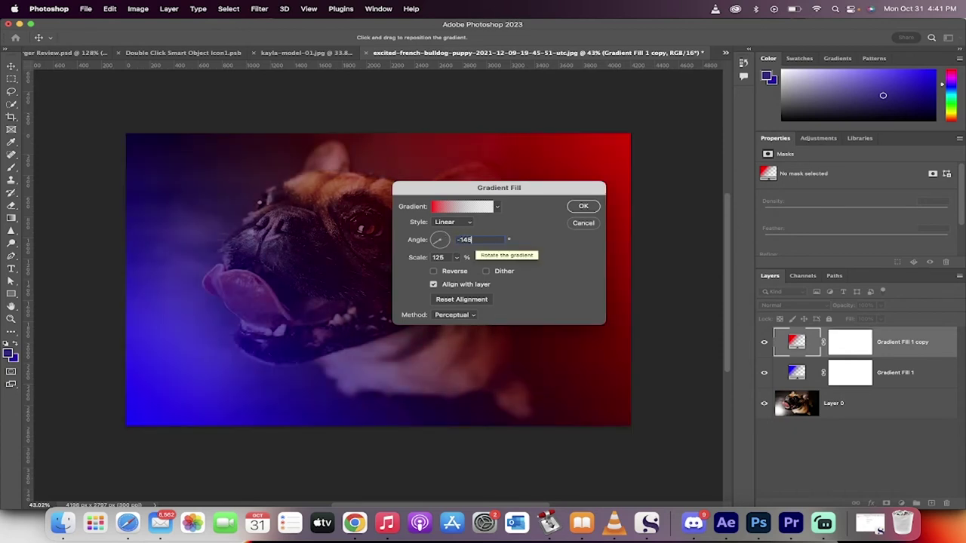
left_click(584, 209)
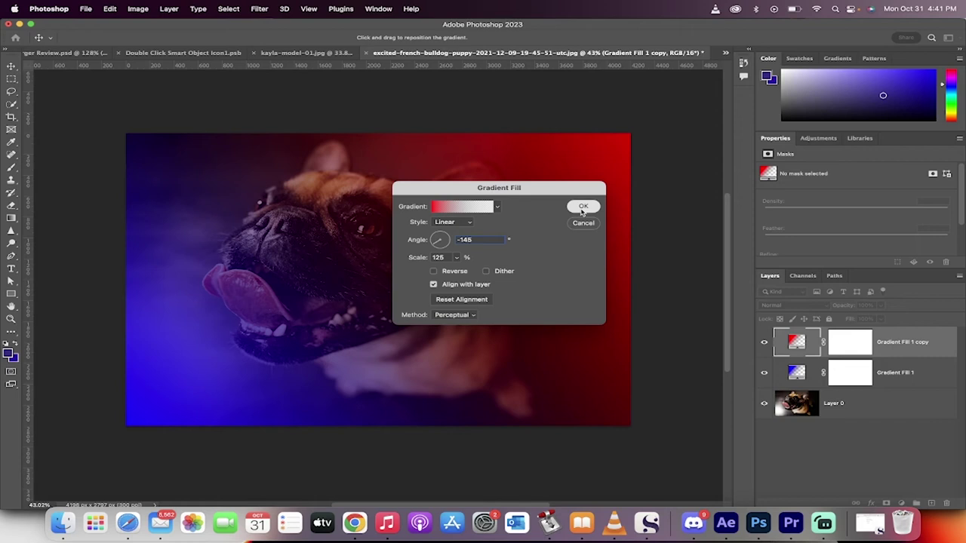
left_click(582, 208)
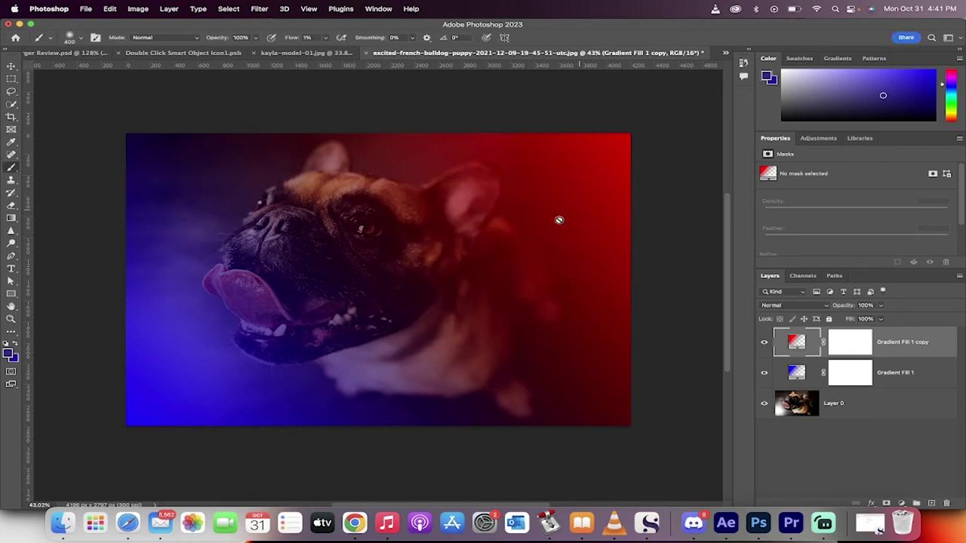
Switch Gradient Fill 1 copy and Gradient Fill 1 to the Color blend mode.
left_click(822, 306)
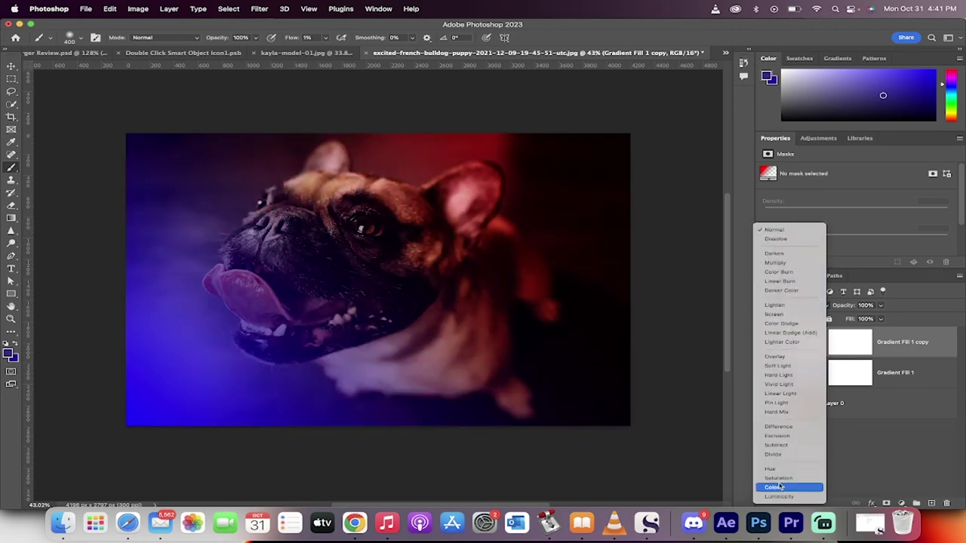
left_click(780, 488)
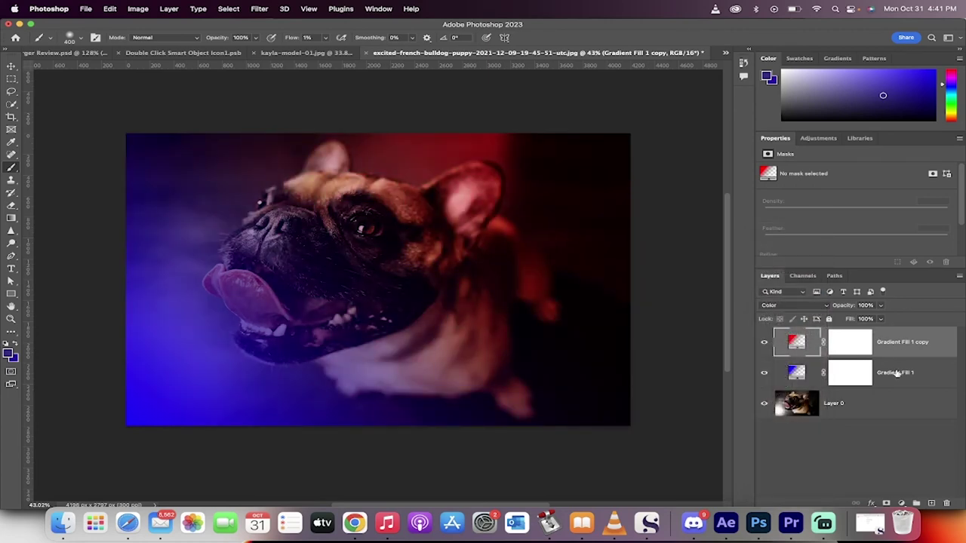
left_click(896, 373)
left_click(822, 306)
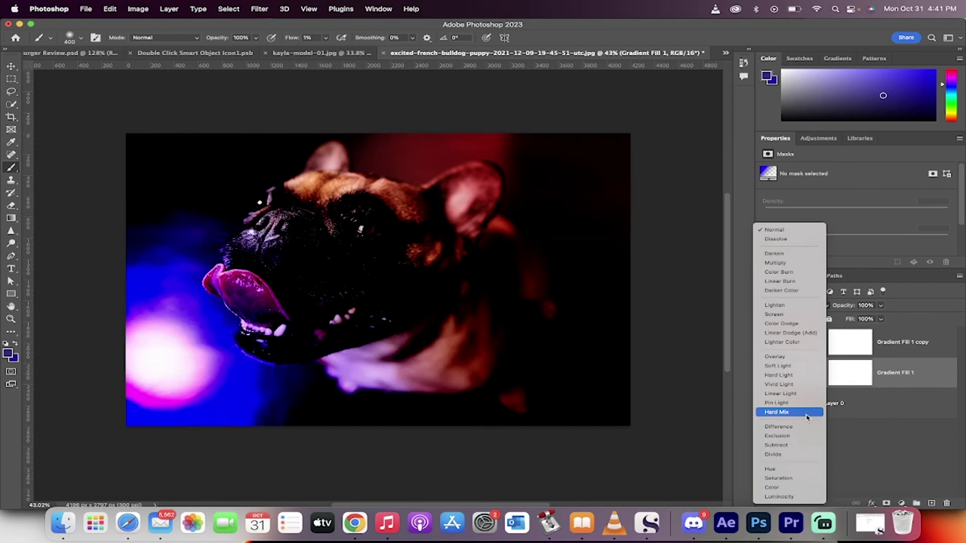
left_click(787, 488)
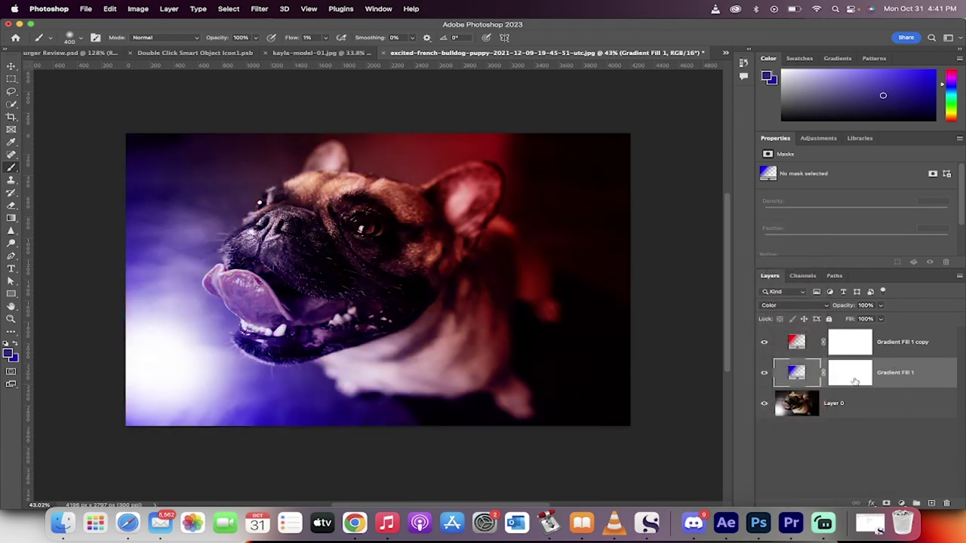
left_click(898, 343)
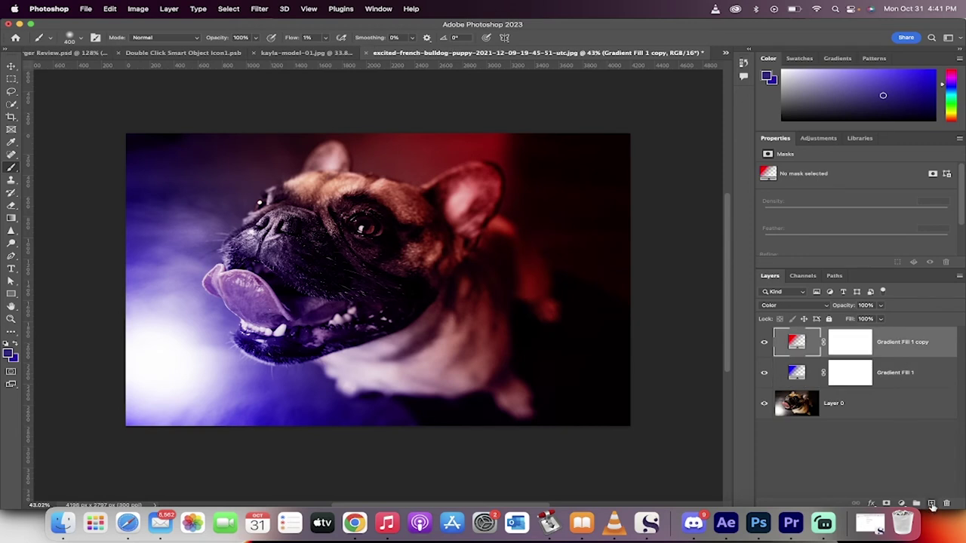
Add a new layer and set up a Soft Round 400 px brush at 1% flow.
left_click(931, 504)
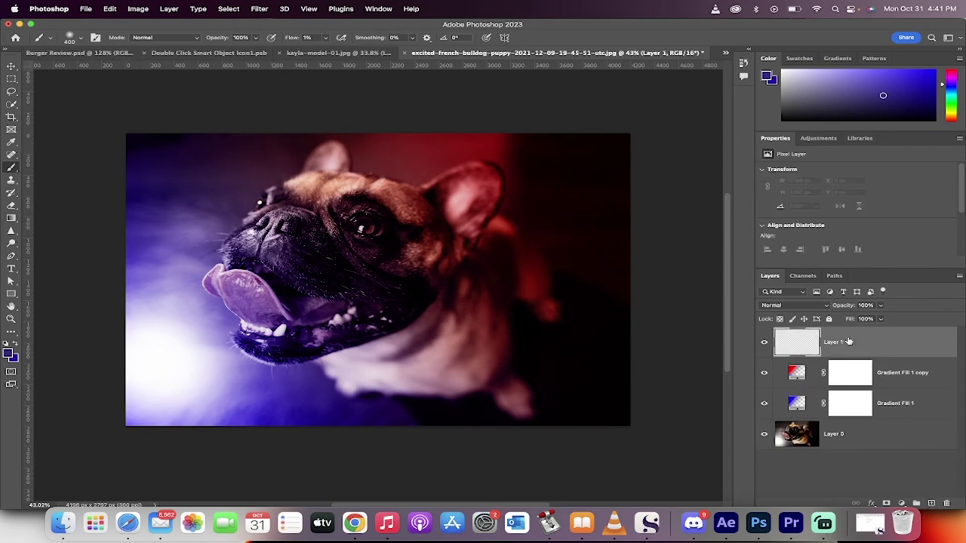
right_click(15, 168)
left_click(41, 168)
left_click(70, 37)
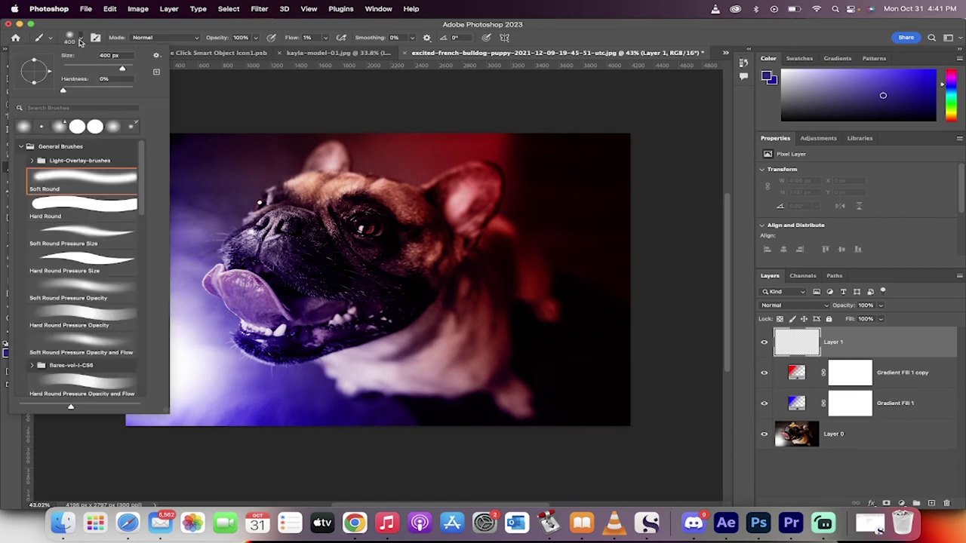
left_click(83, 44)
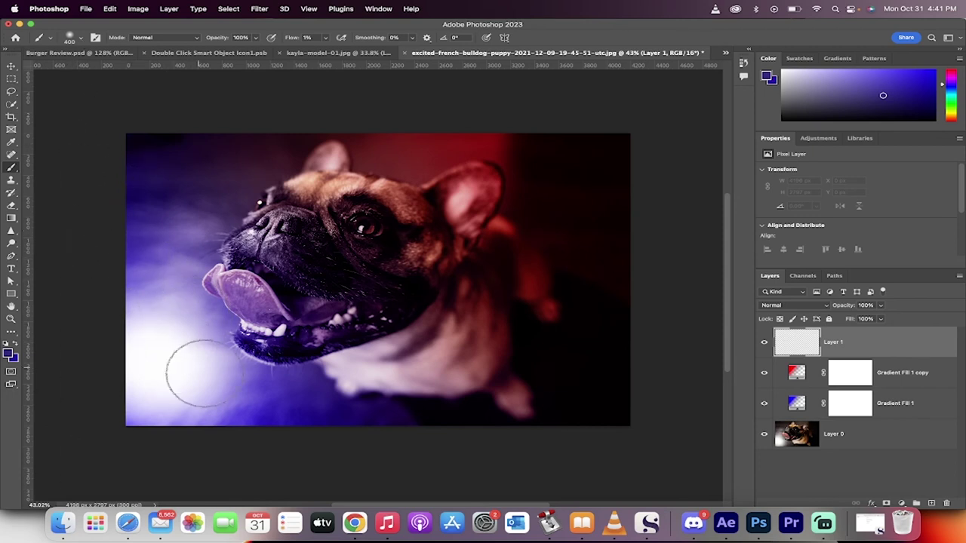
left_click(326, 38)
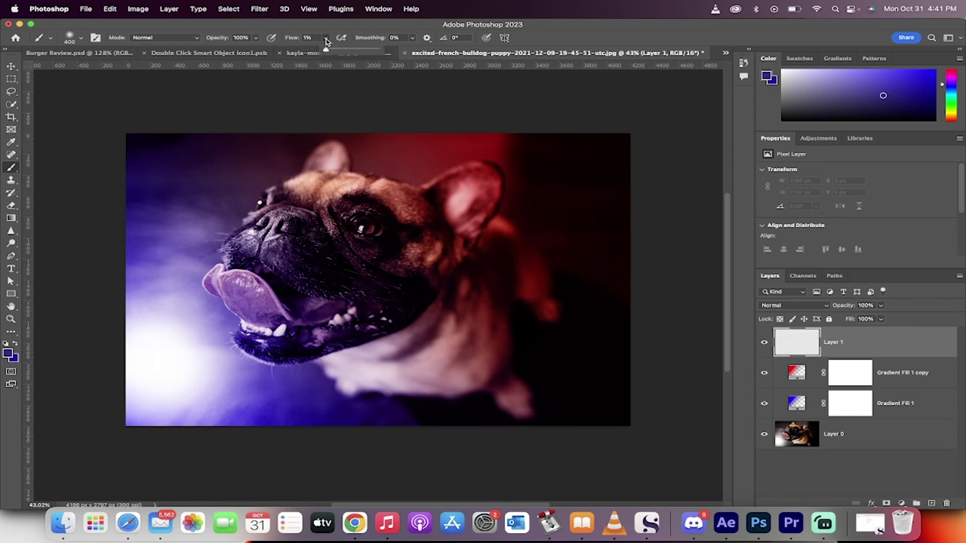
left_click(326, 39)
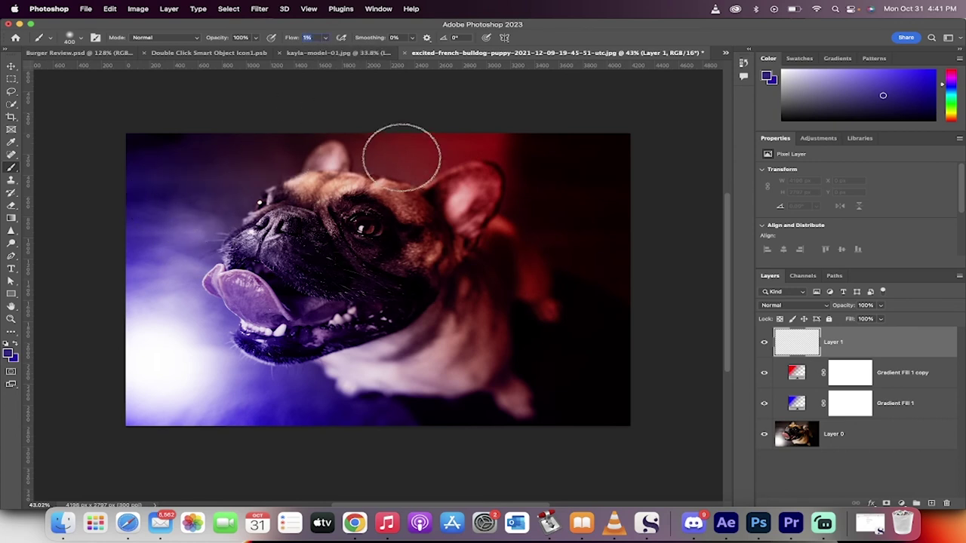
Paint faint purple-blue light from chest to head and sampled red across the chest.
left_click(155, 186, "alt")
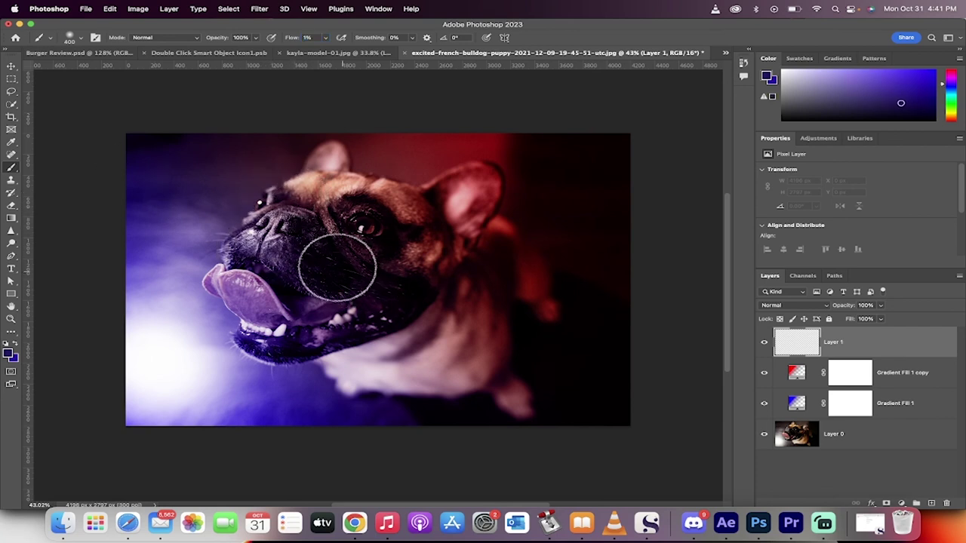
left_click_drag(362, 370, 226, 215)
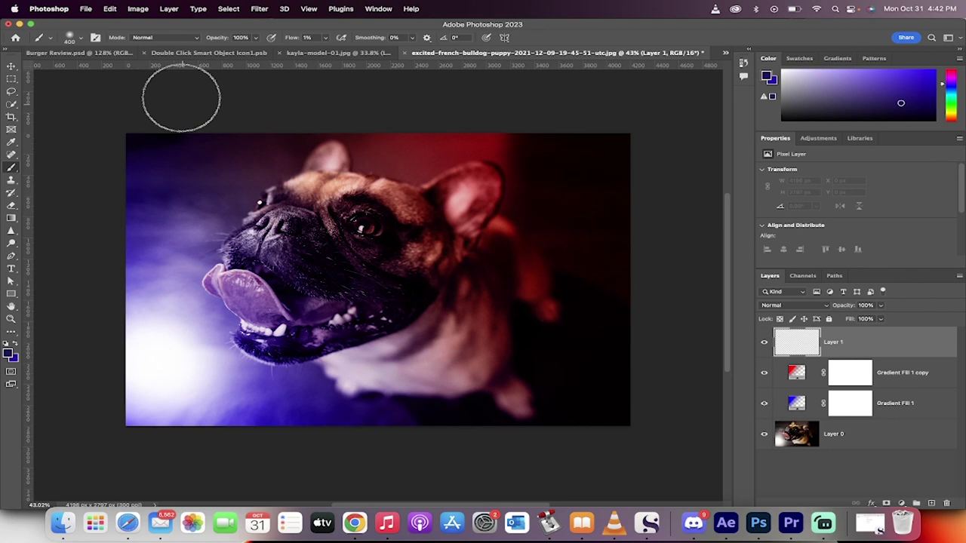
left_click(445, 145, "alt")
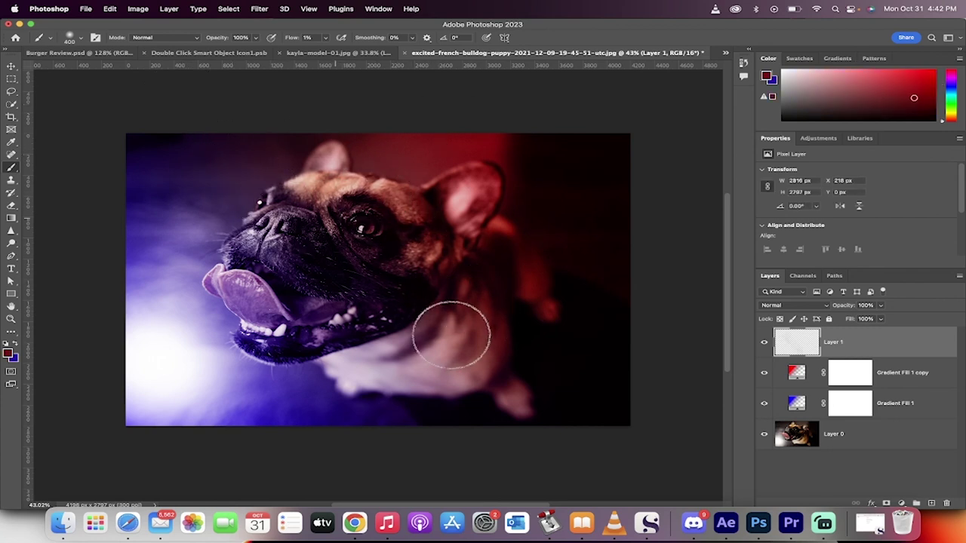
mouse_move(450, 334)
left_mouse_down()
mouse_move(470, 387)
mouse_move(506, 424)
left_mouse_up()
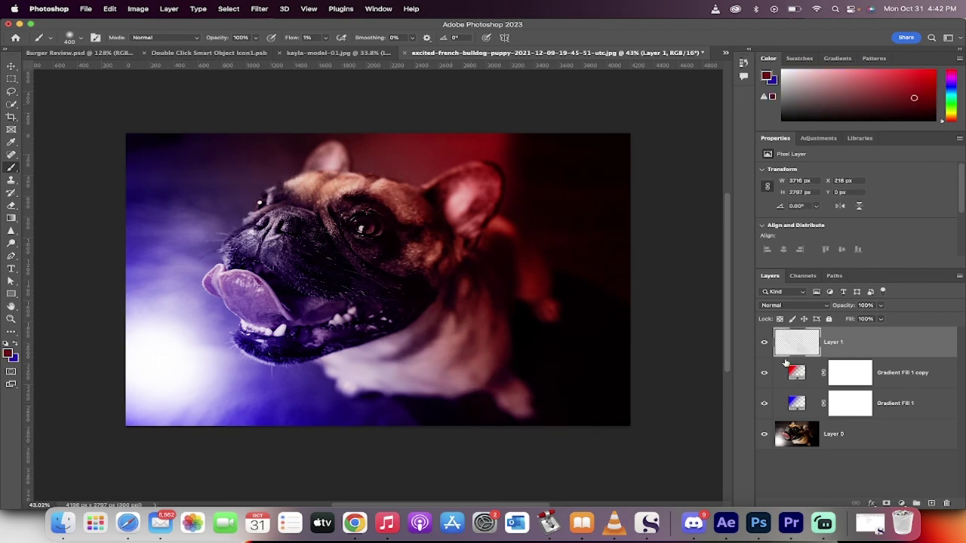
left_click(764, 342)
left_click(764, 343)
left_click(765, 343)
left_click(764, 343)
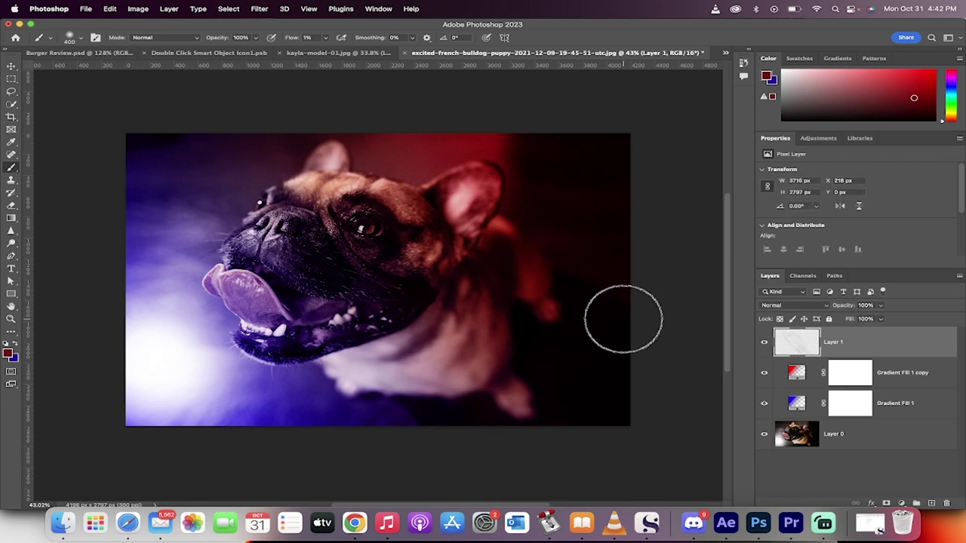